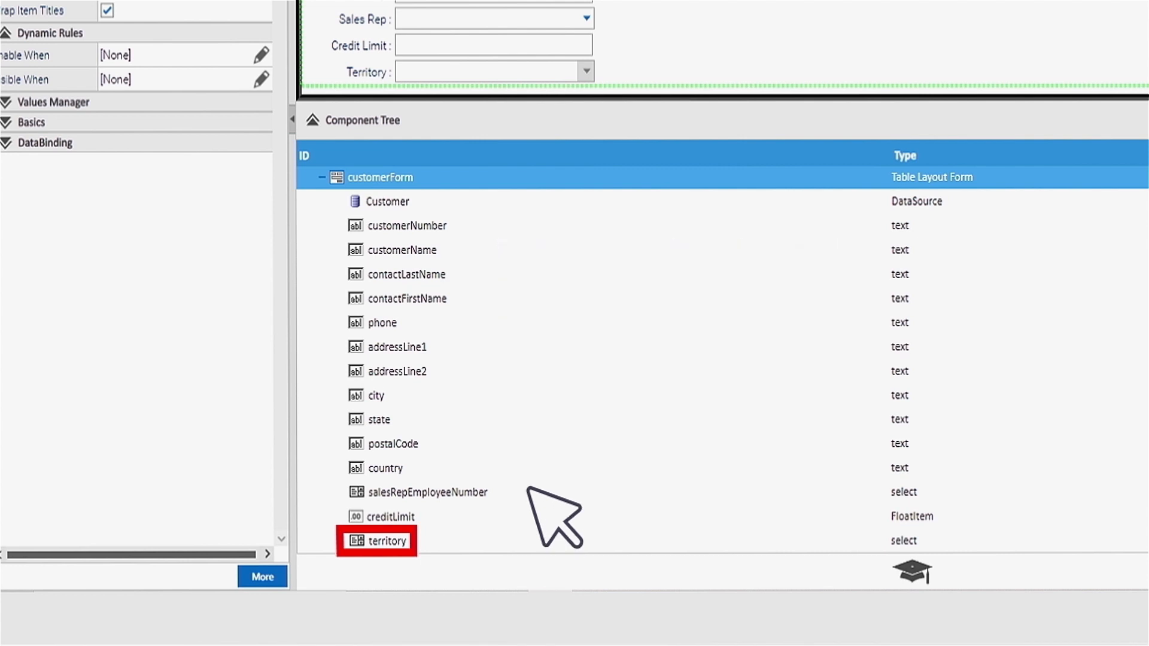
# Remove the Territory field from customerForm's binding to the Customer DataSource and turn off the form's Wrap Item Titles
pyautogui.rightClick(417, 177)
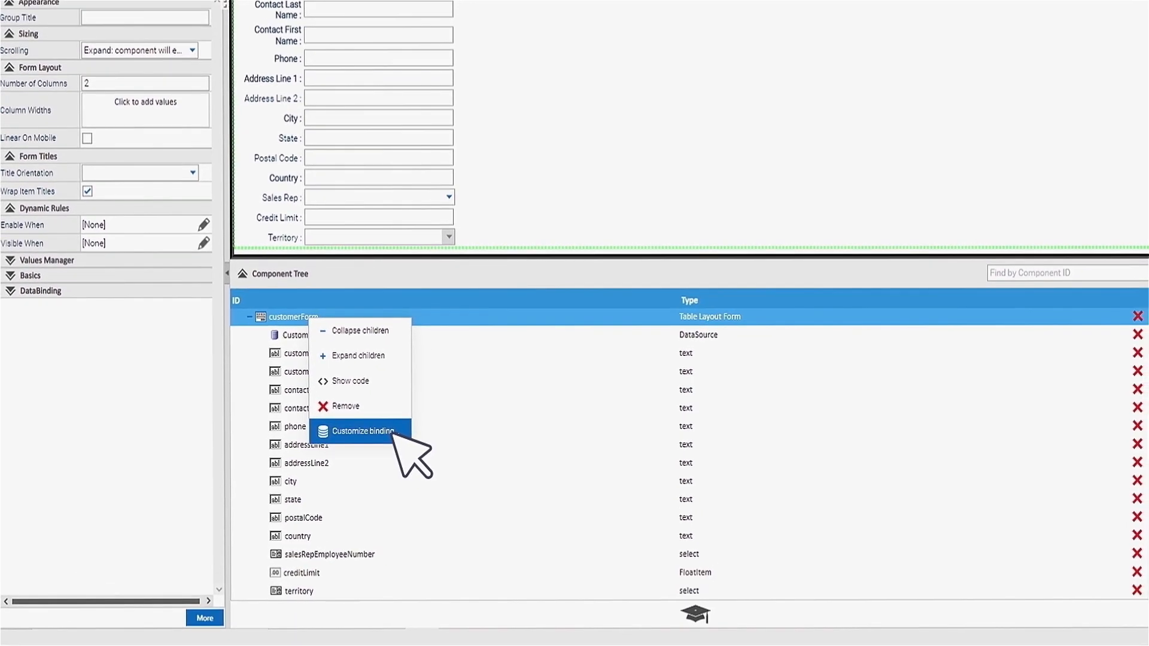
pyautogui.click(419, 412)
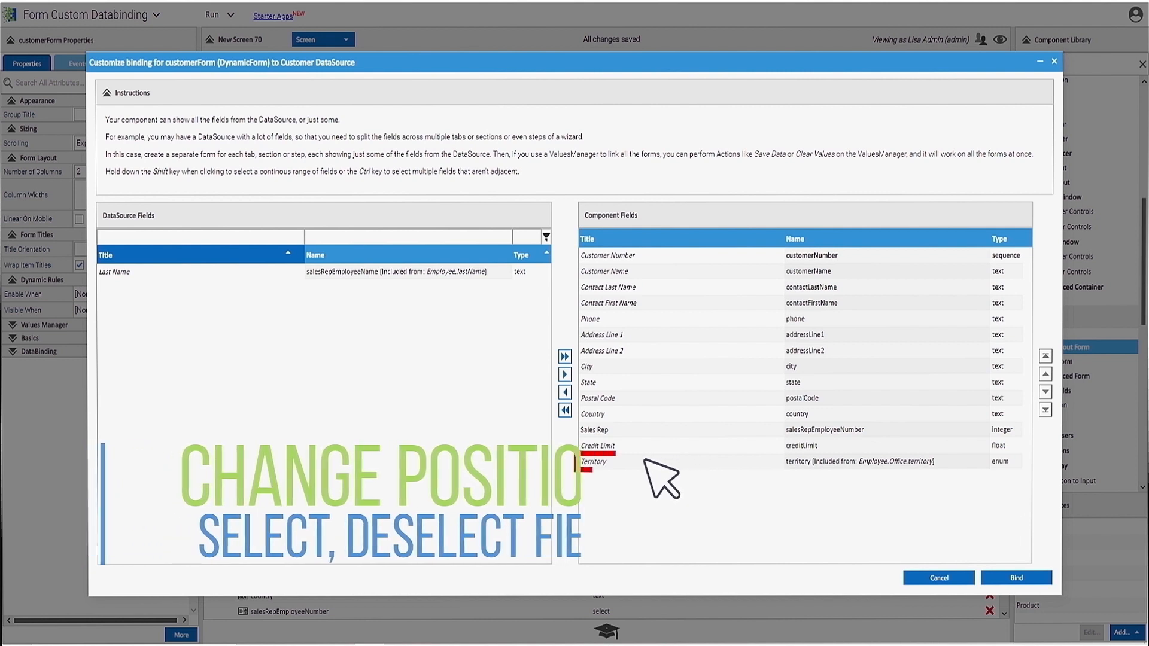
pyautogui.moveTo(598, 462); pyautogui.dragTo(434, 434)
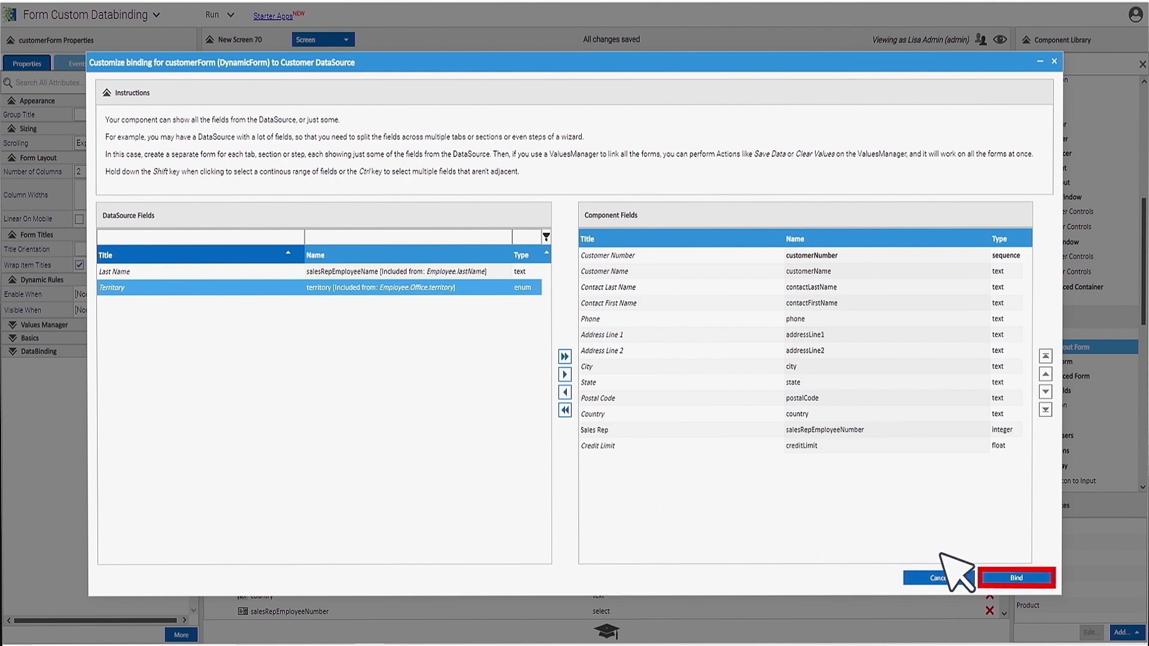
pyautogui.click(1018, 578)
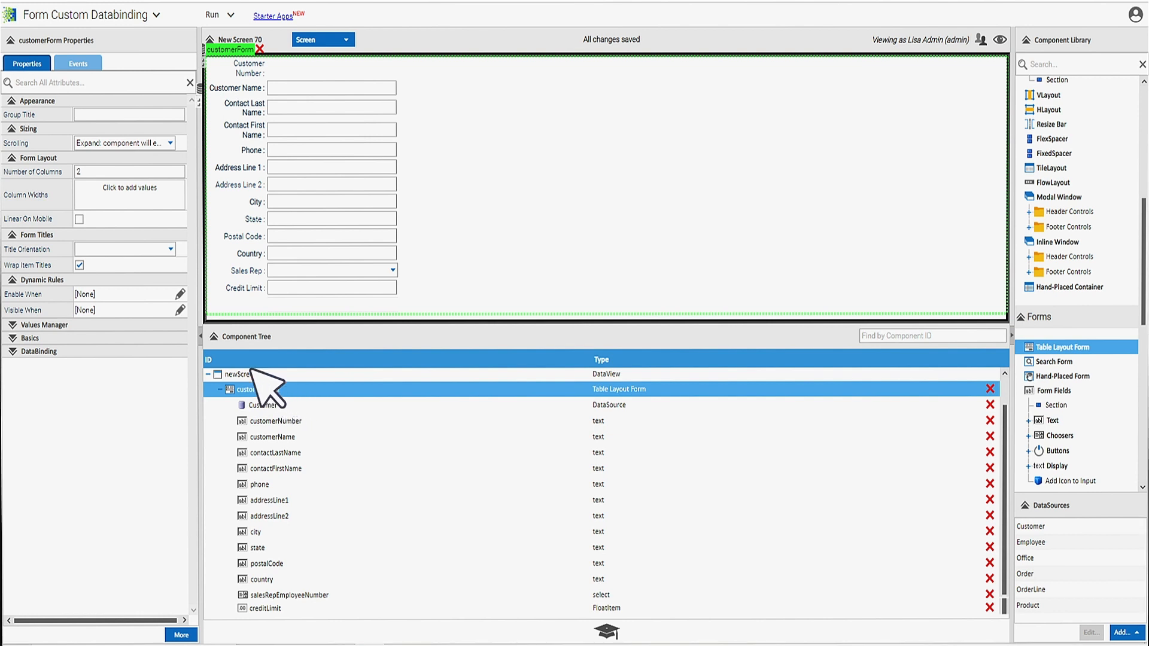
pyautogui.click(80, 265)
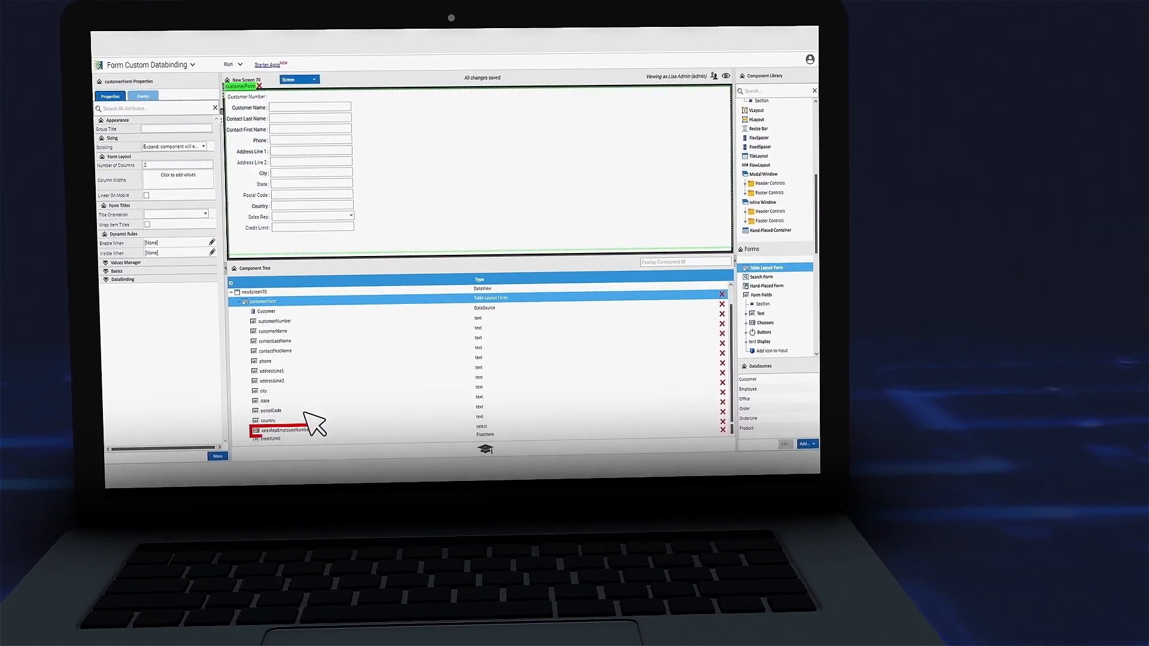
# Set the editor type of the salesRepEmployeeNumber field to Combo Box
pyautogui.click(295, 374)
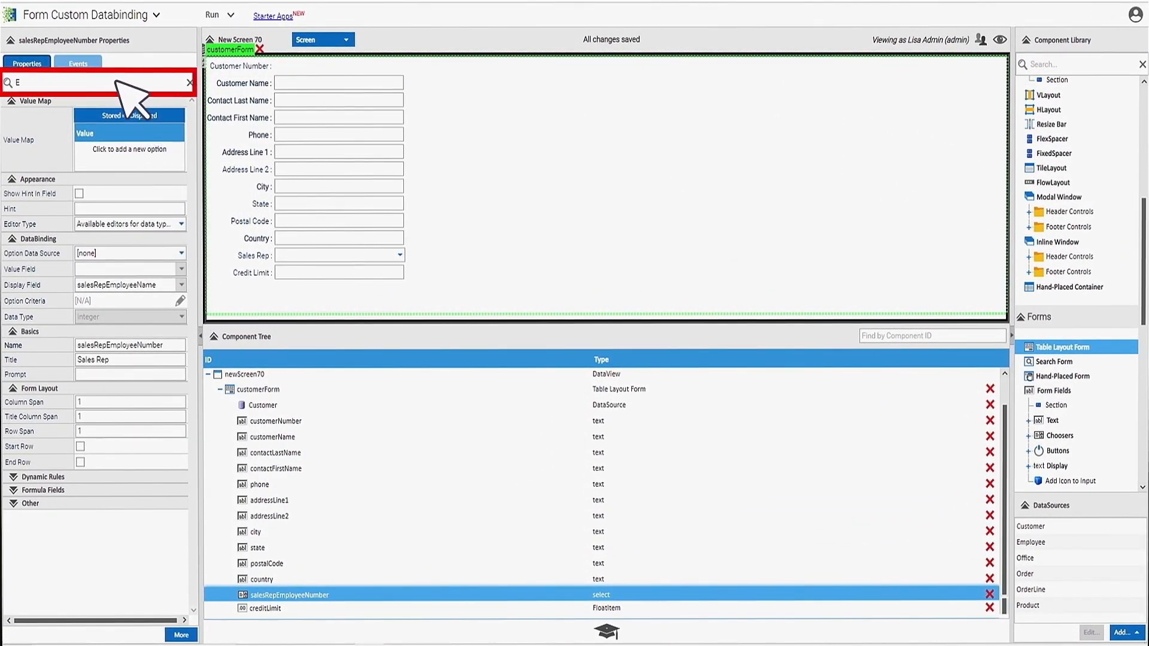
pyautogui.write('or')
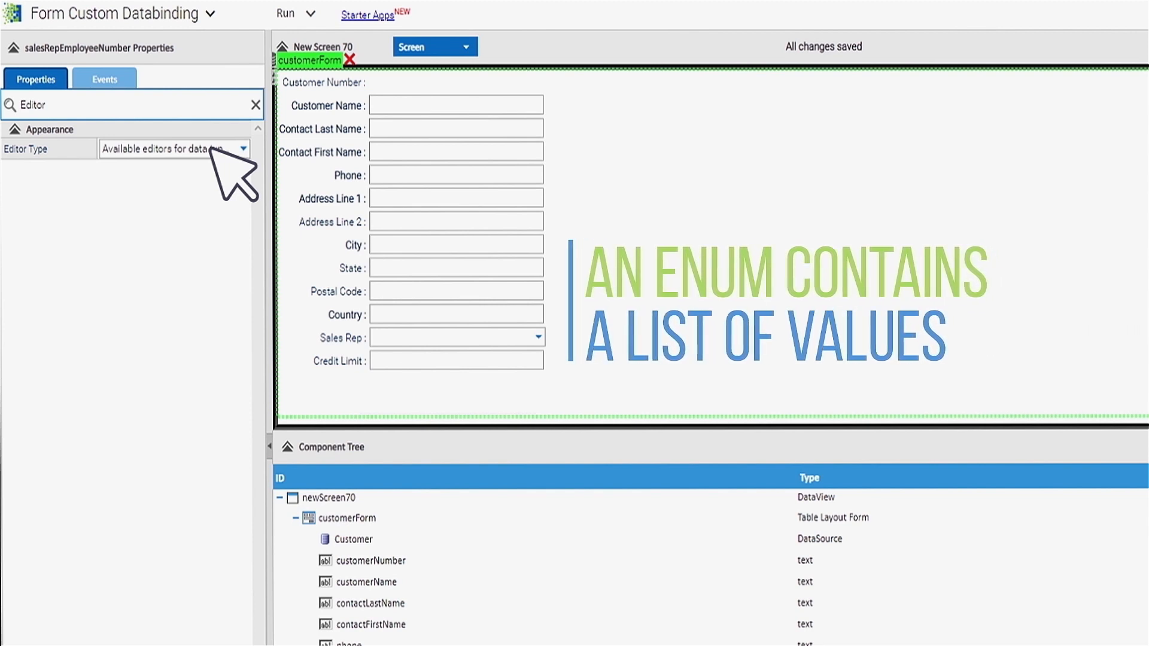
pyautogui.click(211, 149)
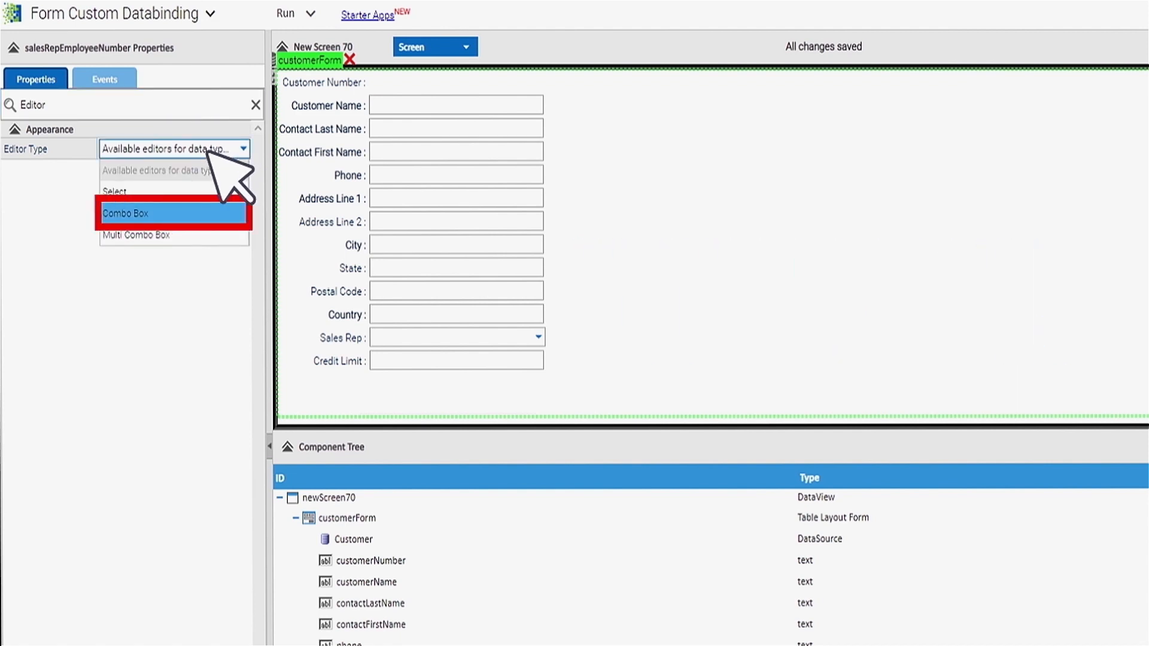
pyautogui.click(154, 213)
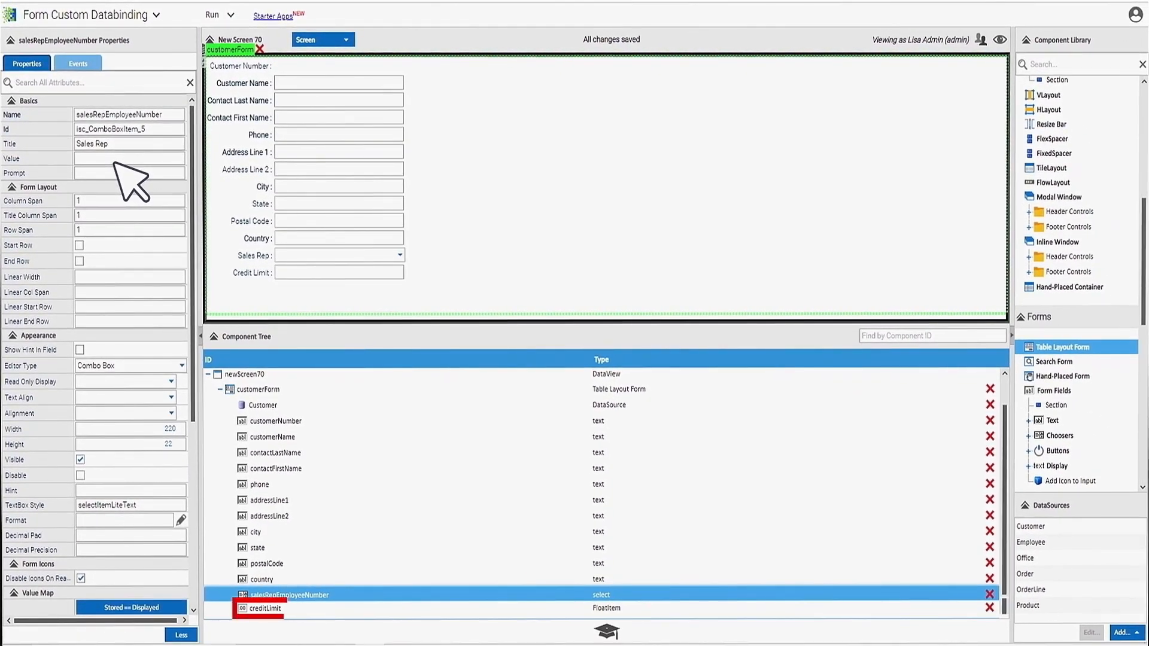
# Make the creditLimit field non-editable by turning off its Can Edit property
pyautogui.click(289, 607)
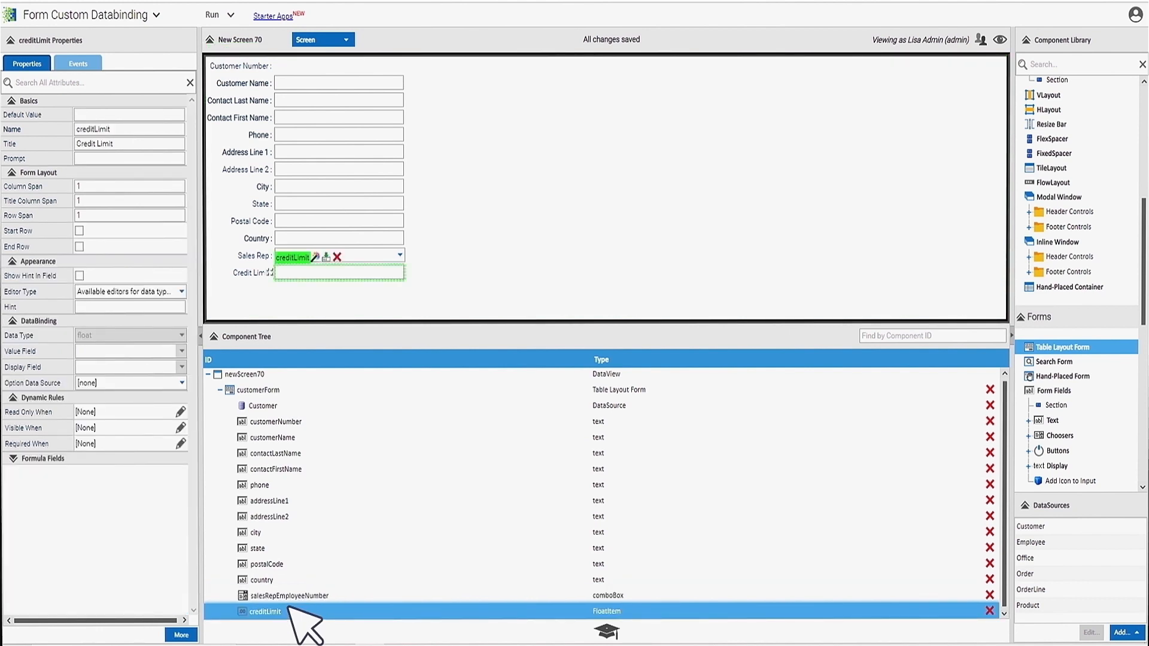
pyautogui.click(137, 81)
pyautogui.write('edit')
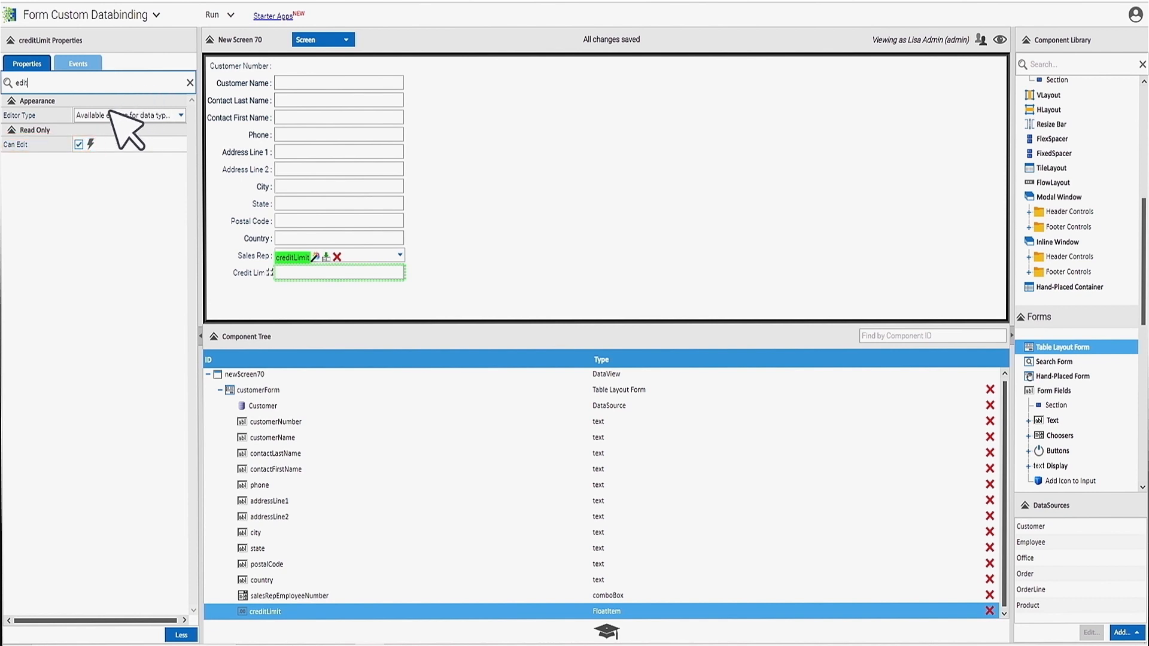
pyautogui.click(79, 144)
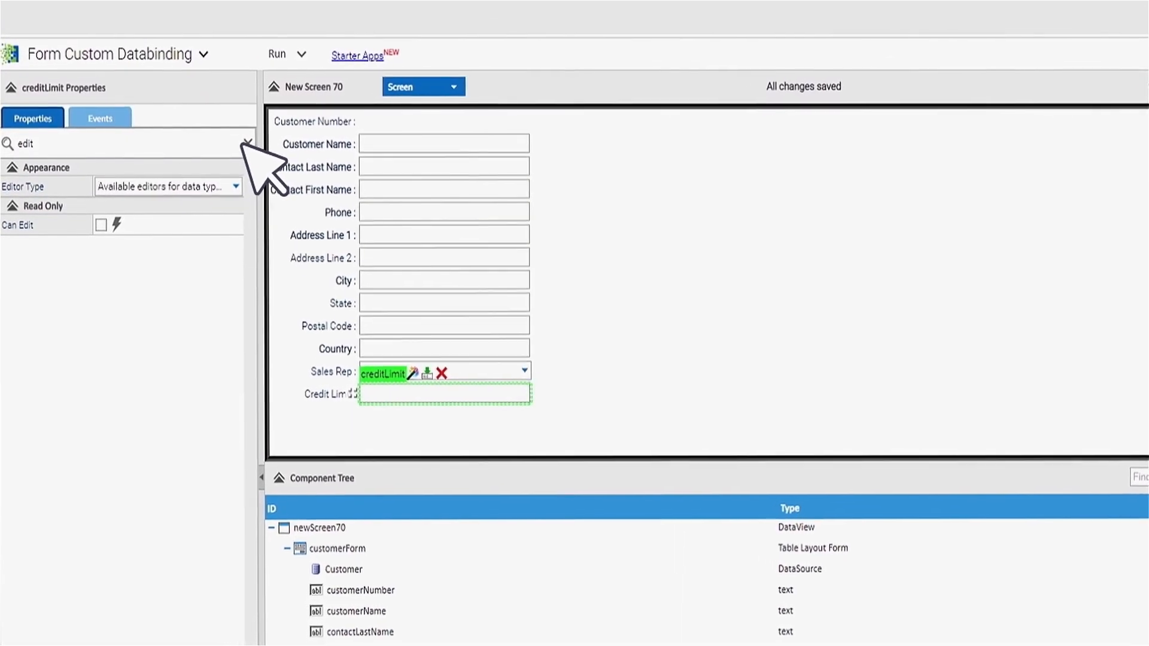
# Set the creditLimit field's Read Only Display to static
pyautogui.click(246, 142)
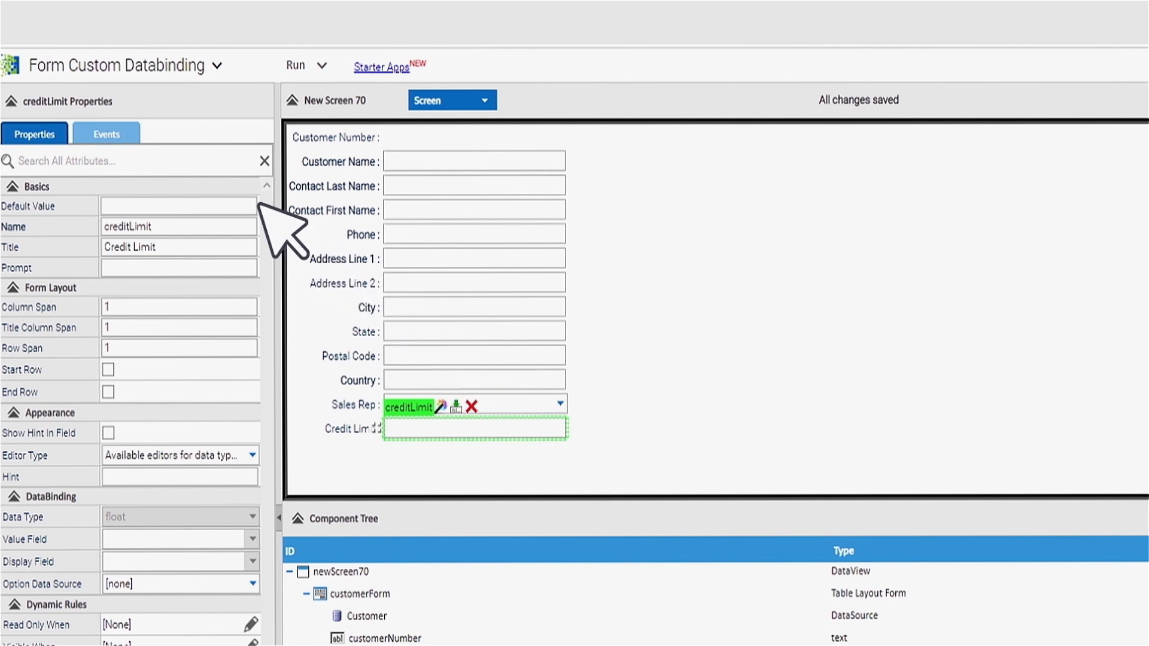
pyautogui.write('ead')
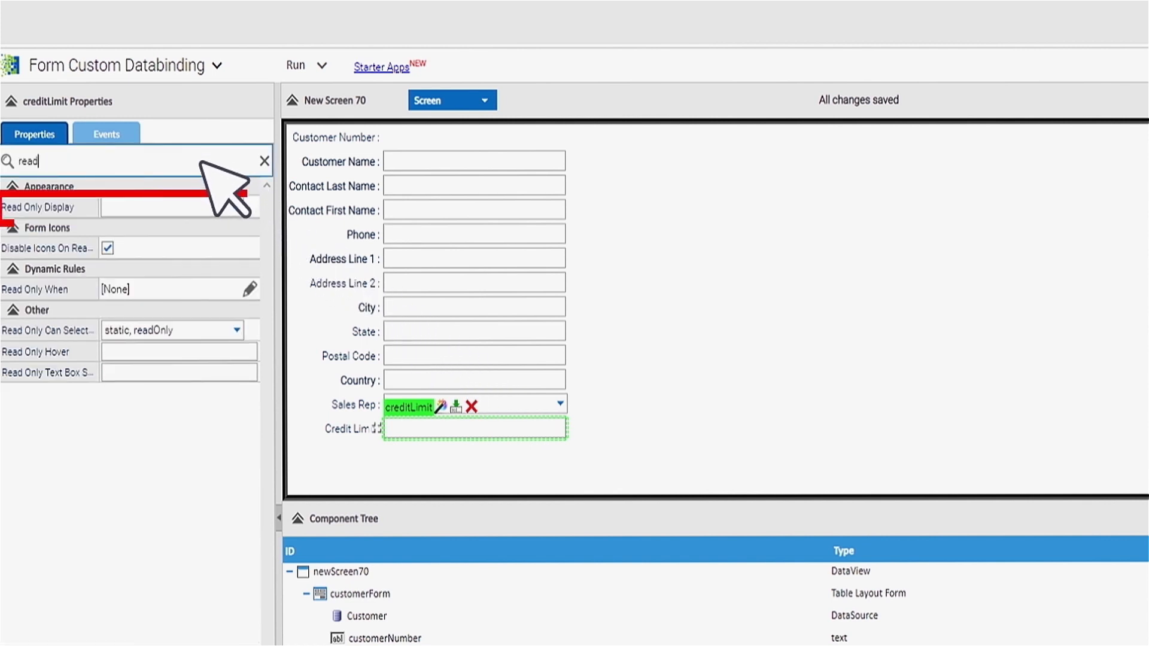
pyautogui.click(203, 207)
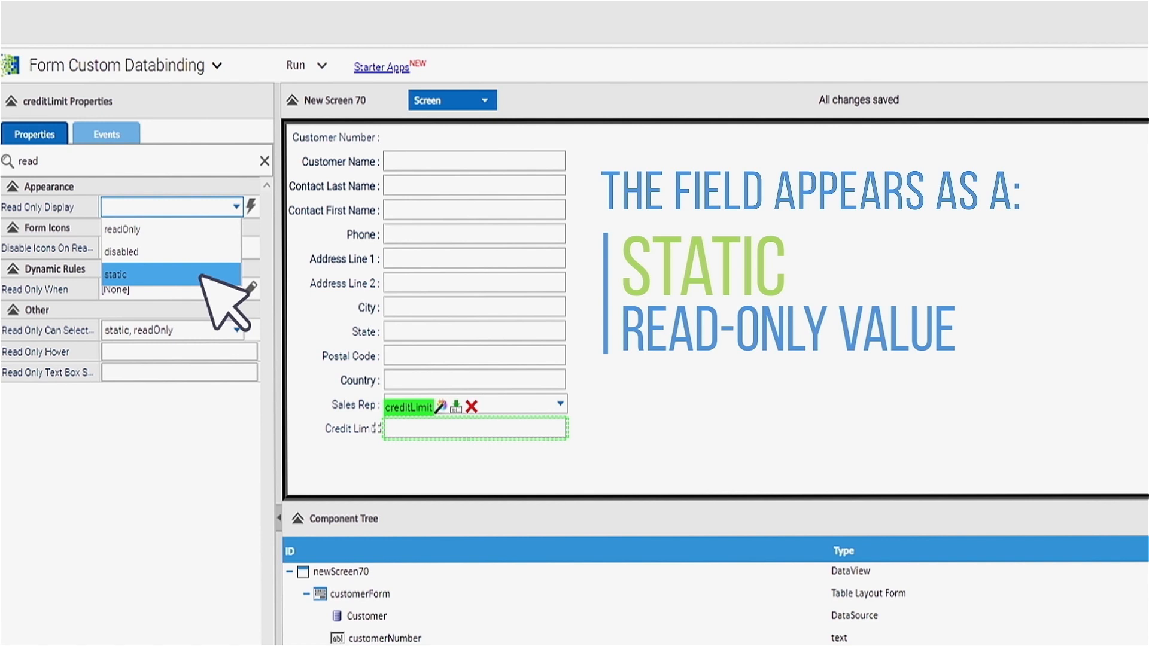
pyautogui.click(201, 275)
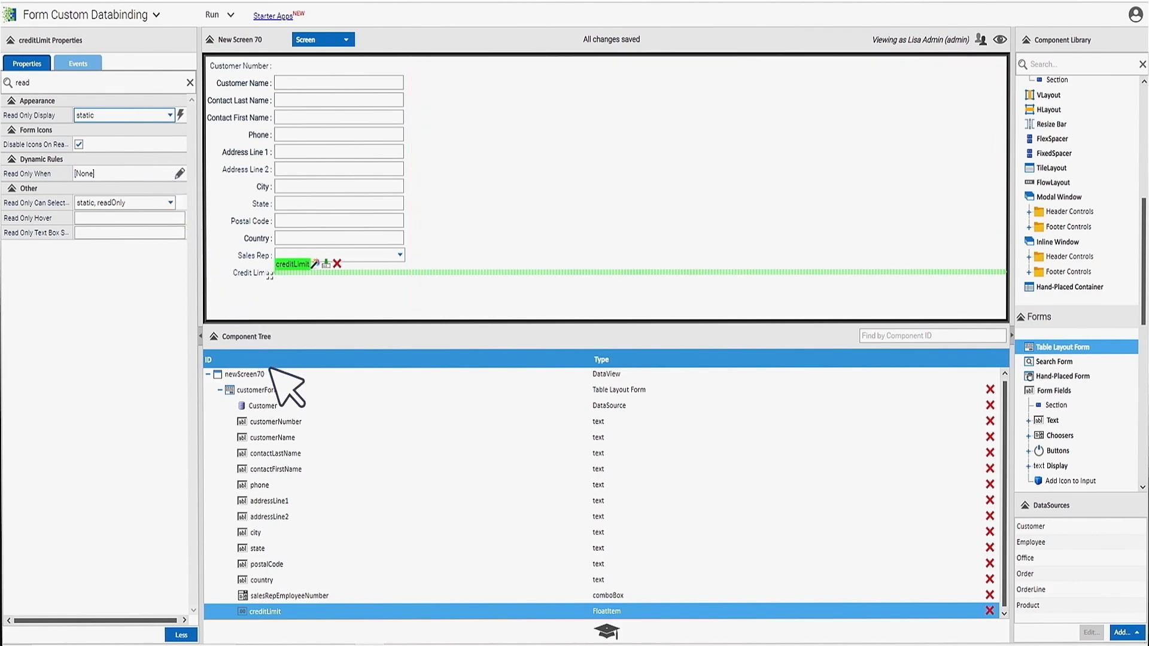
# Set customerForm's number of columns to 4 and move salesRepEmployeeNumber and creditLimit, in that order, directly after customerName
pyautogui.click(285, 391)
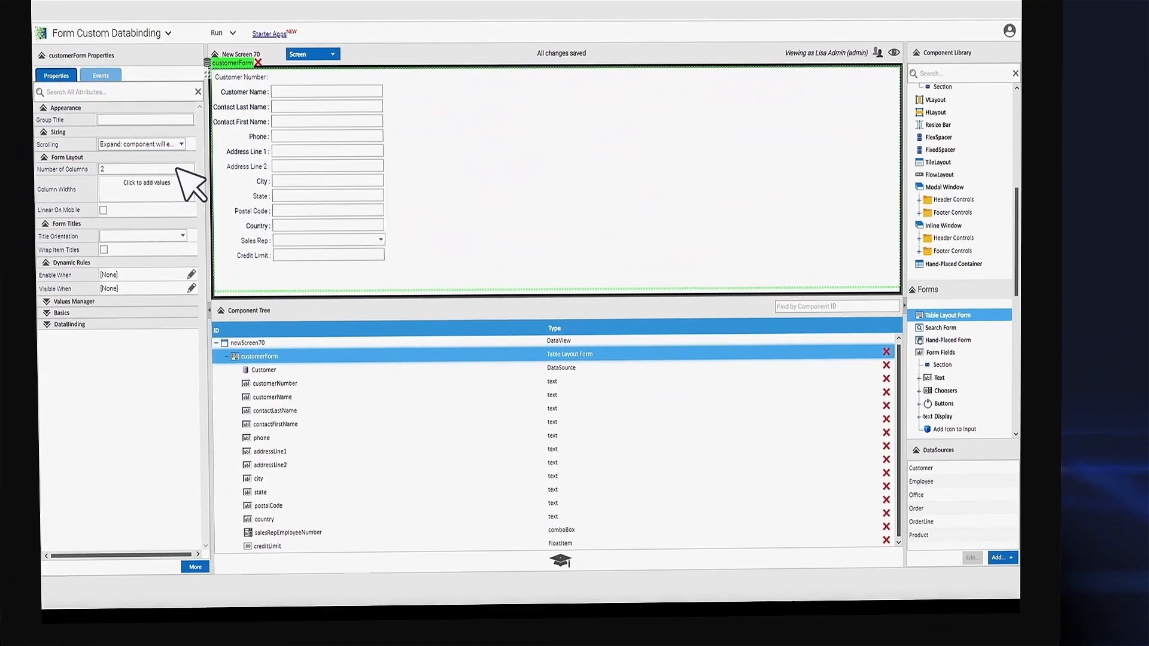
pyautogui.click(193, 166)
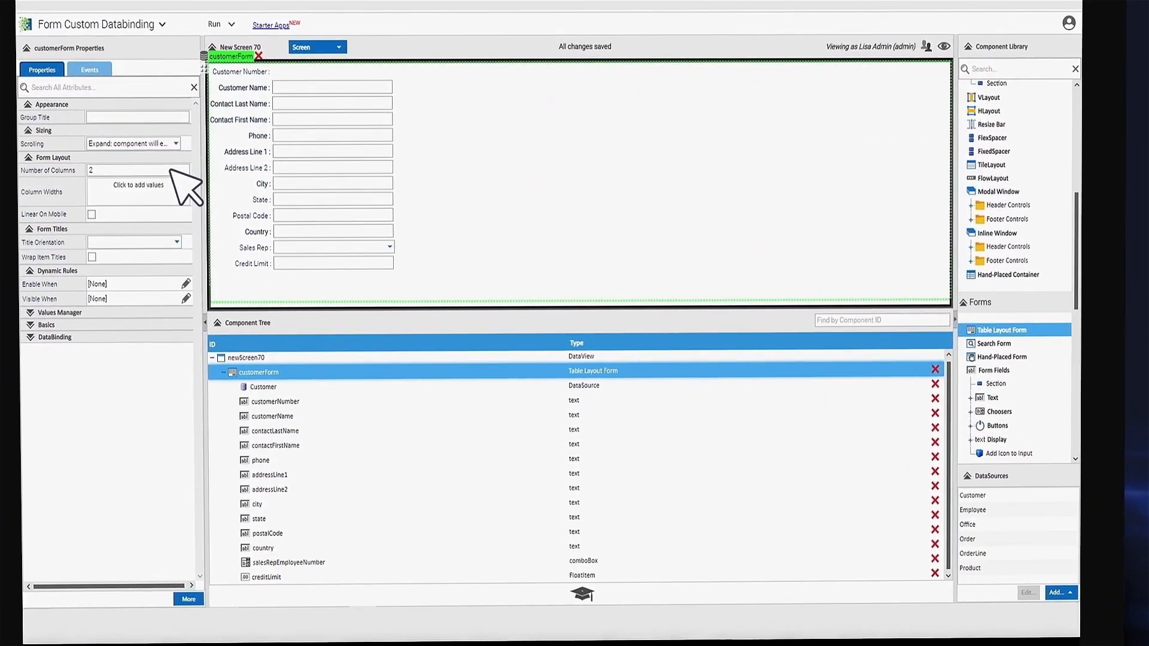
pyautogui.press('BackSpace')
pyautogui.write('4')
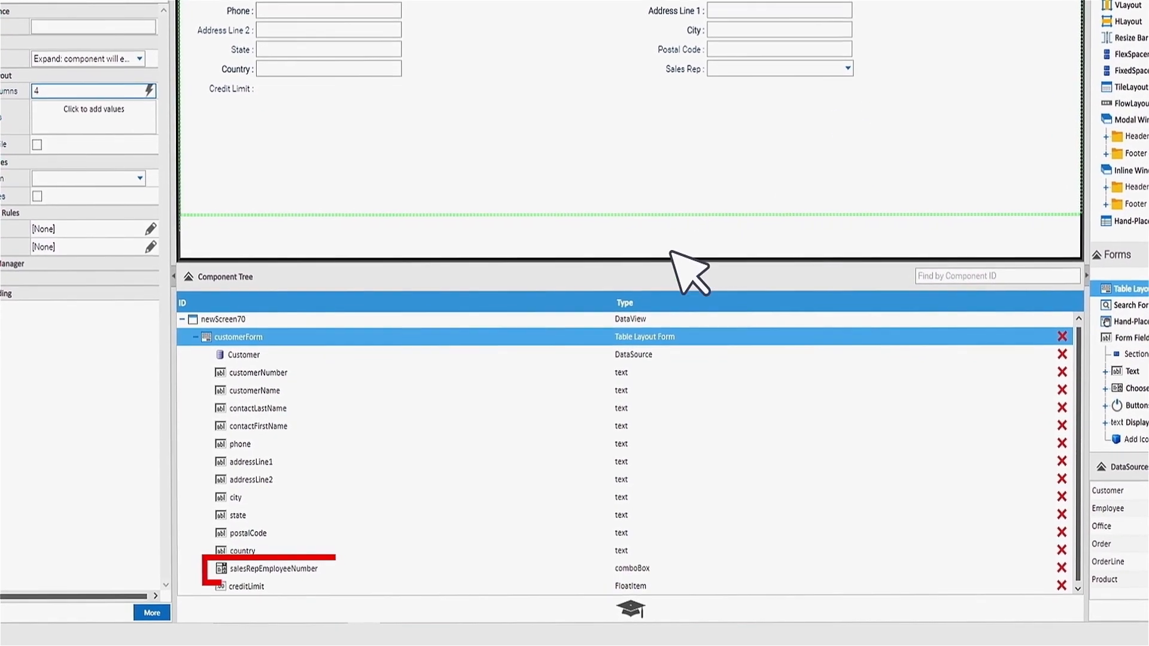
pyautogui.moveTo(293, 565); pyautogui.dragTo(325, 393)
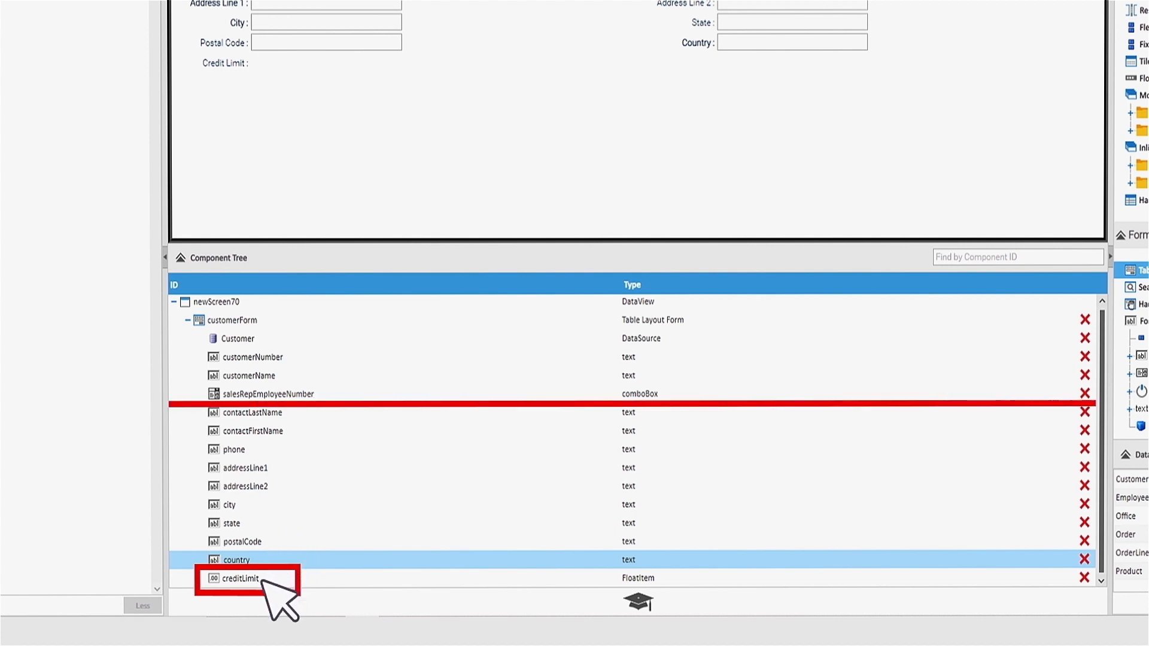
pyautogui.moveTo(264, 579); pyautogui.dragTo(290, 404)
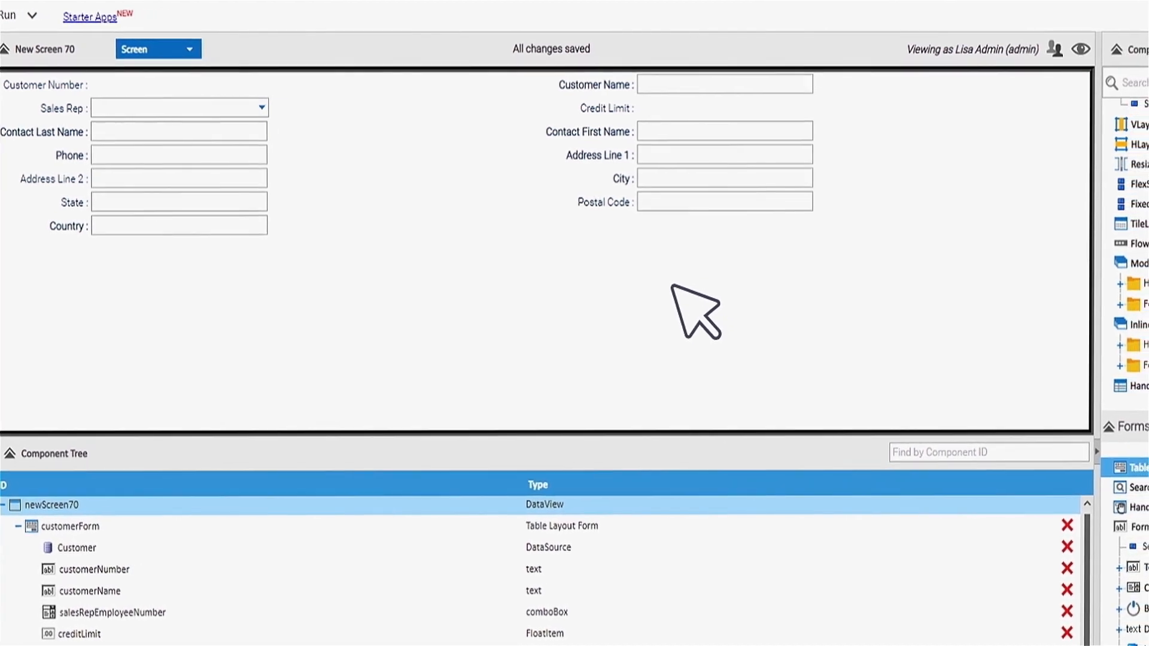
# Add a form header field with the text "Contact Details" between the Sales Rep row and the Contact Last Name row
pyautogui.click(1096, 80)
pyautogui.write('header')
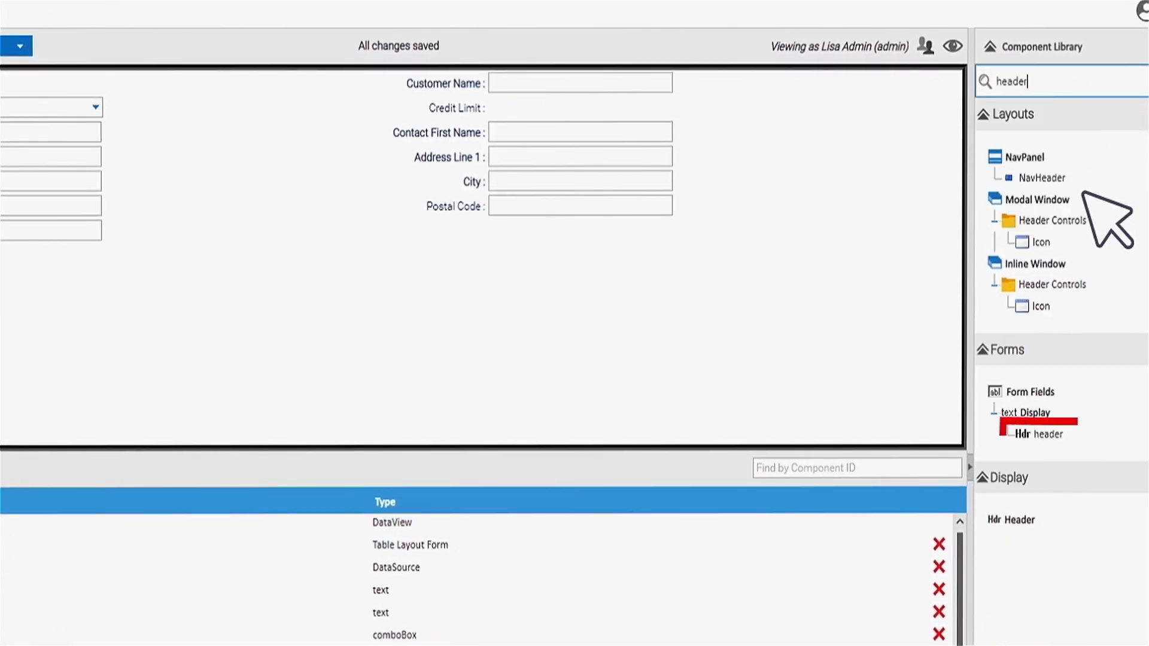
pyautogui.click(1050, 439)
pyautogui.moveTo(1067, 401); pyautogui.dragTo(139, 134)
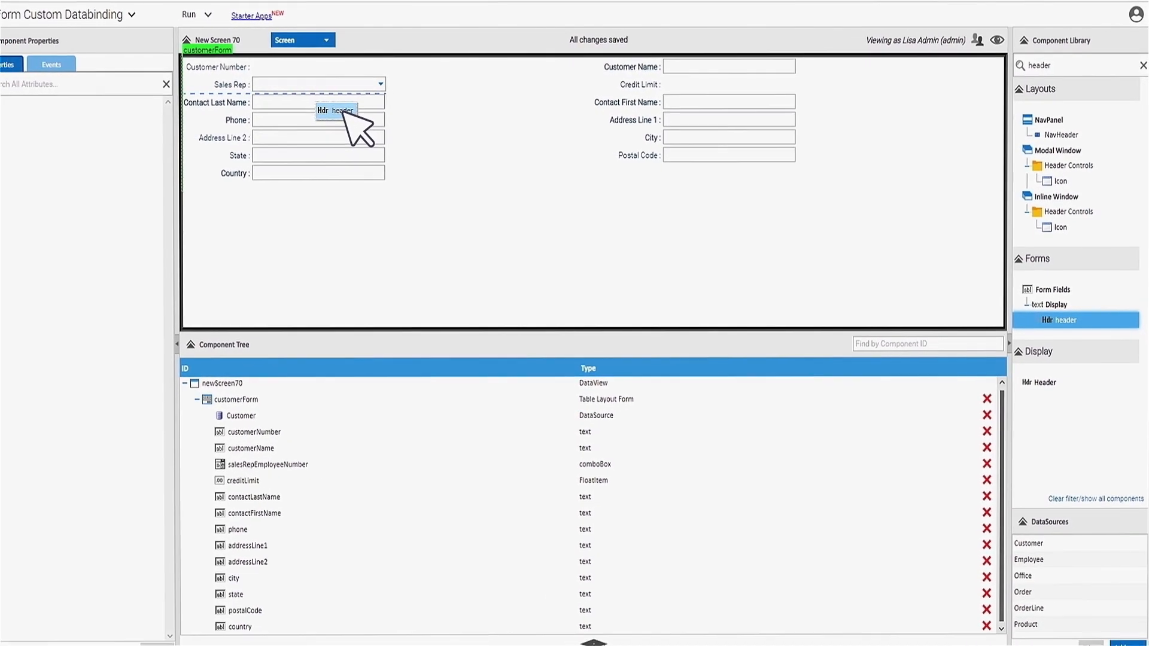
pyautogui.moveTo(344, 113); pyautogui.dragTo(347, 117)
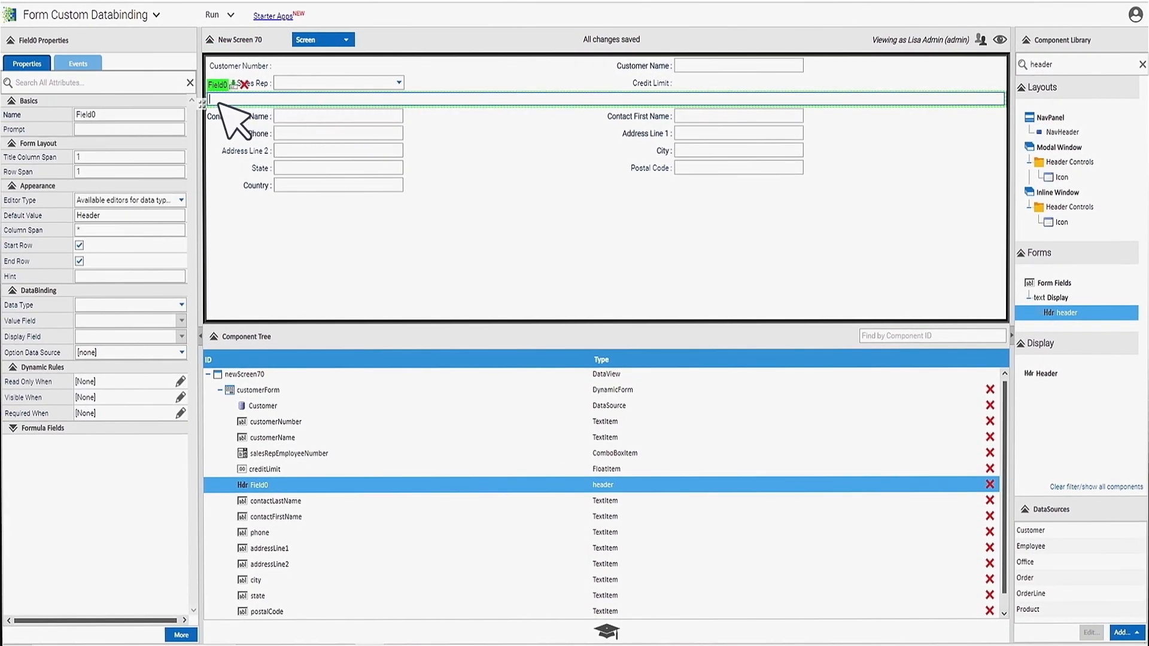
pyautogui.write('Contact Details')
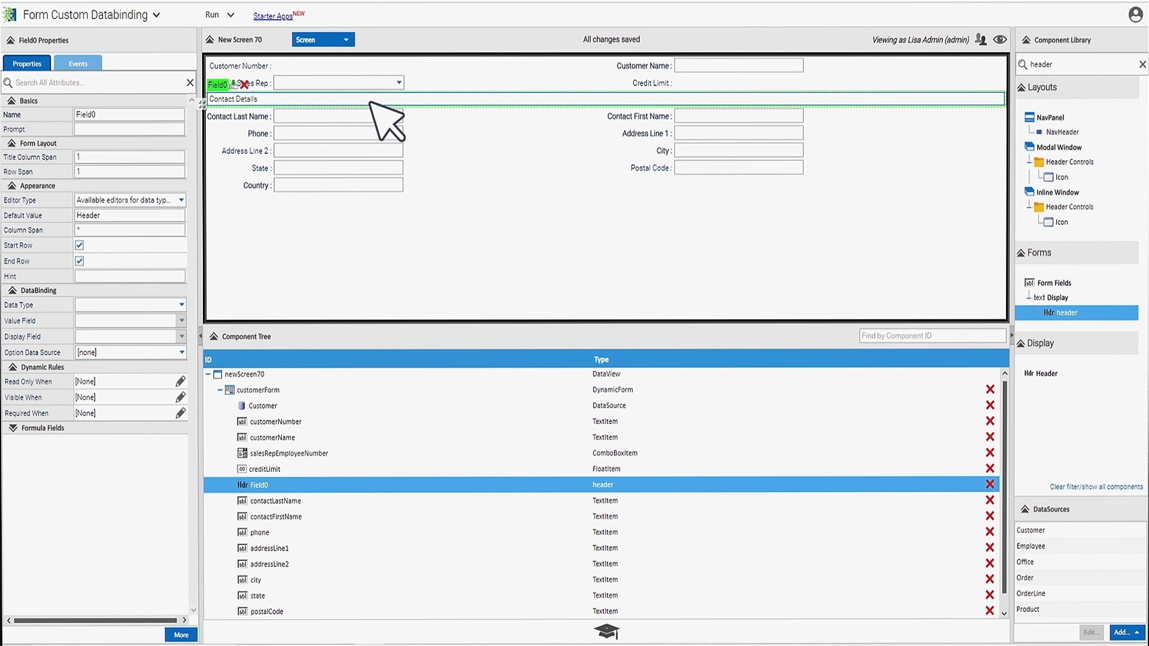
pyautogui.press('Return')
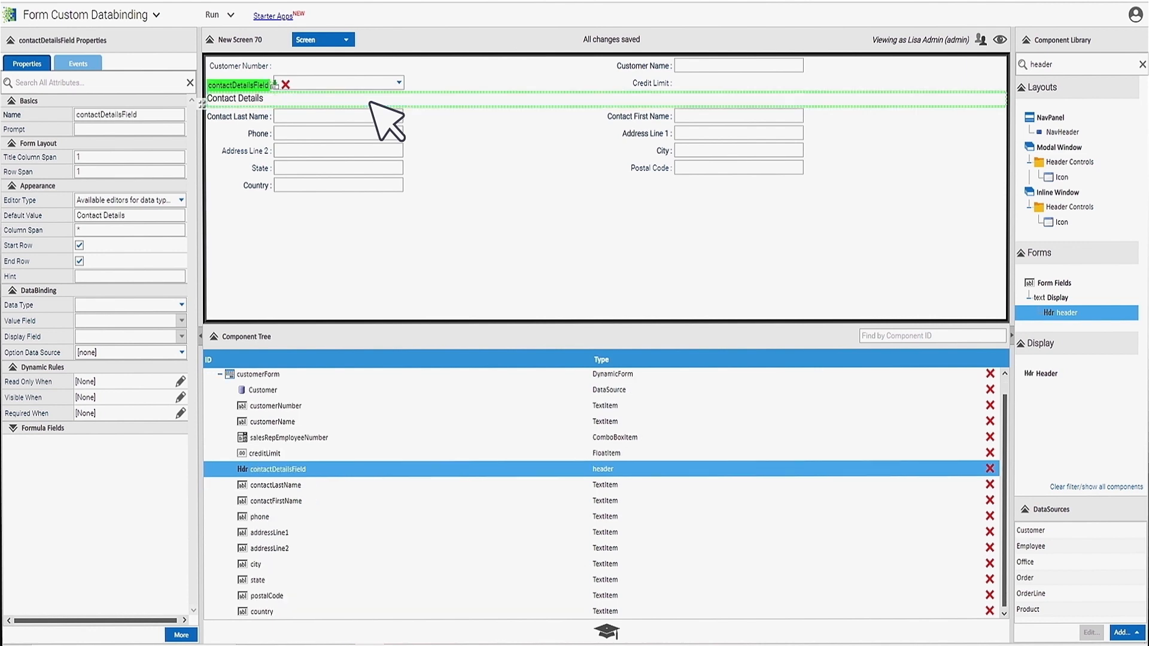
# Add a SplitPane to the screen below customerForm and move the form into its Detail Pane
pyautogui.click(273, 375)
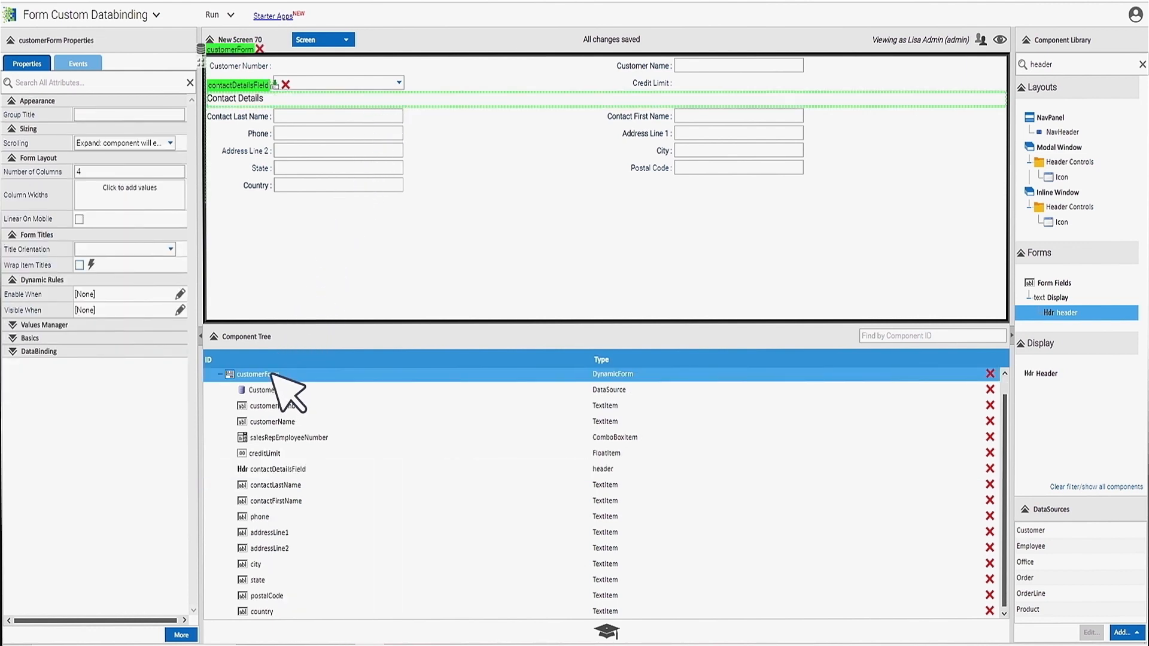
pyautogui.click(1081, 487)
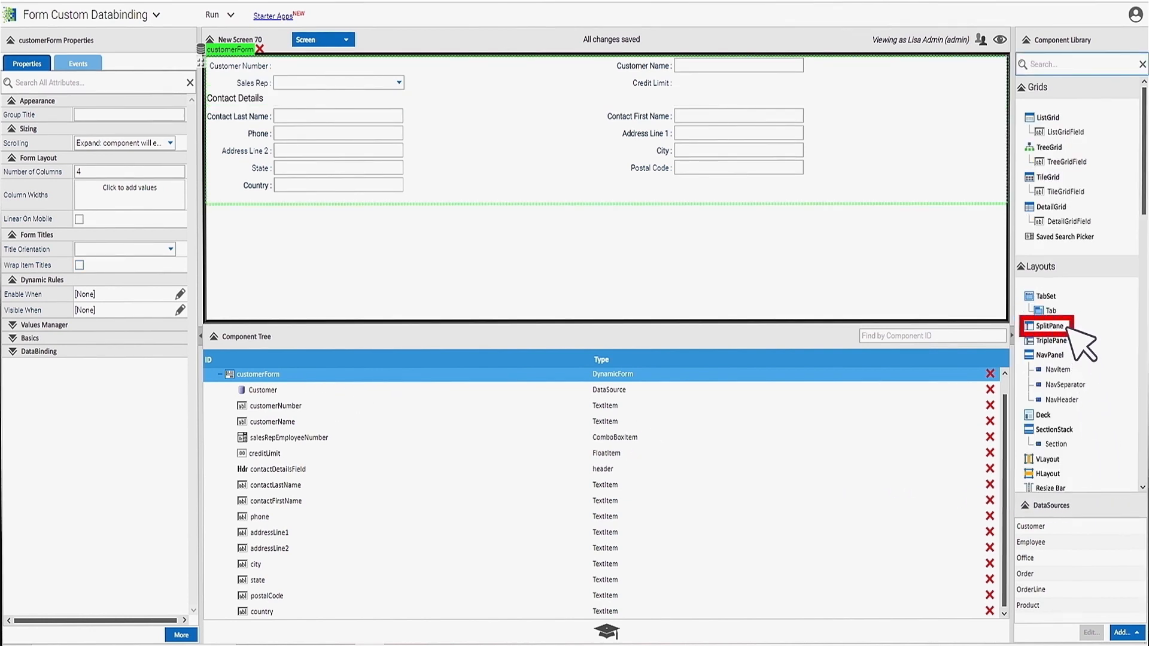
pyautogui.moveTo(1067, 328); pyautogui.dragTo(355, 227)
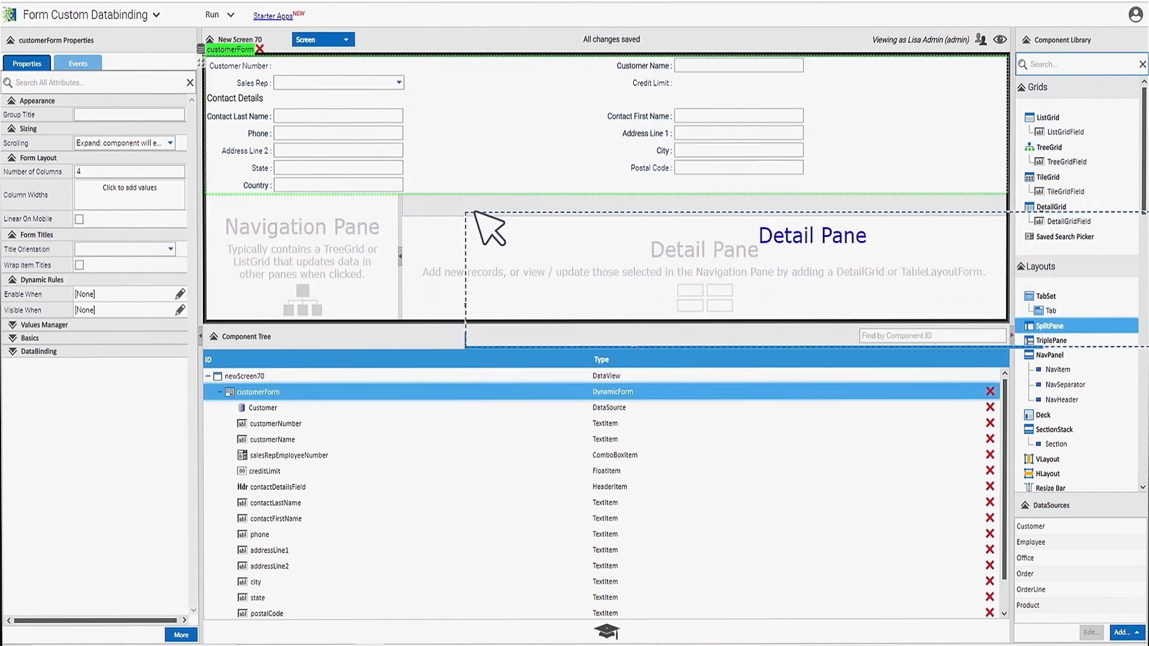
pyautogui.moveTo(475, 212); pyautogui.dragTo(493, 229)
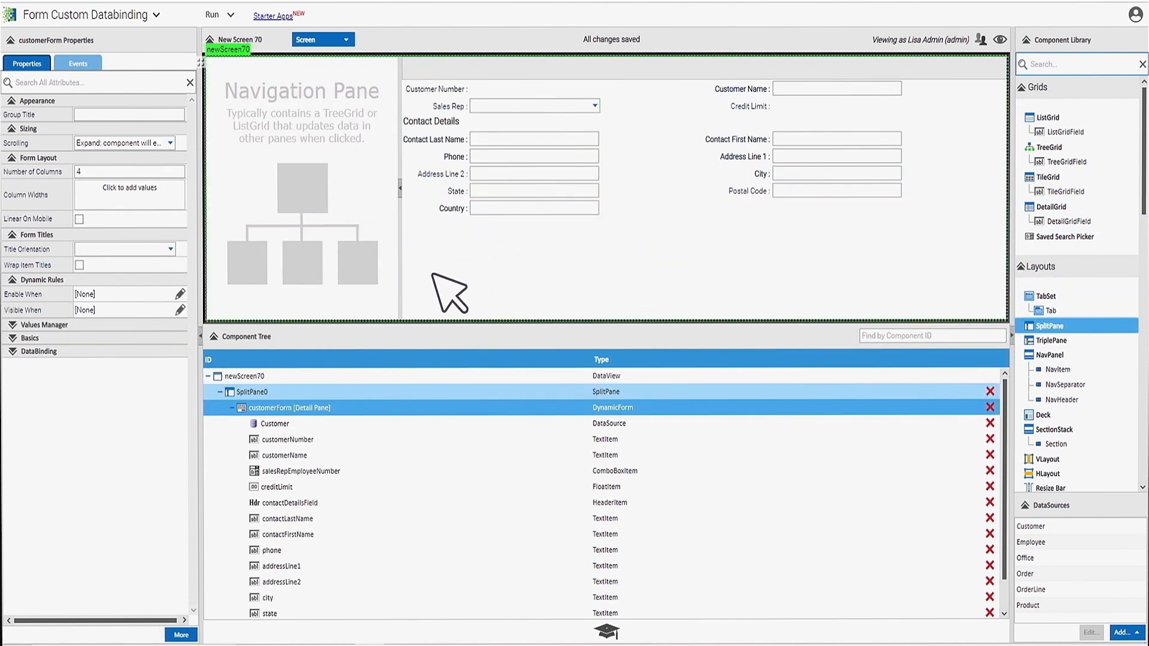
# Add a ListGrid bound to the Customer DataSource in the SplitPane's Navigation Pane and widen that pane to about half the screen
pyautogui.click(276, 392)
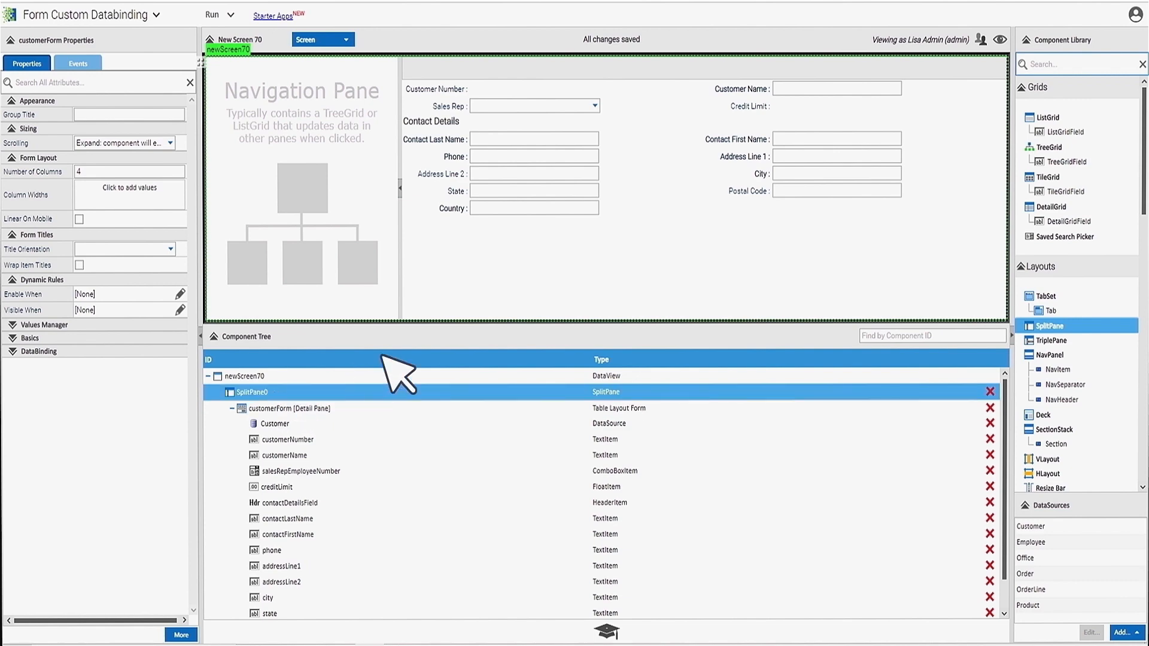
pyautogui.doubleClick(1061, 117)
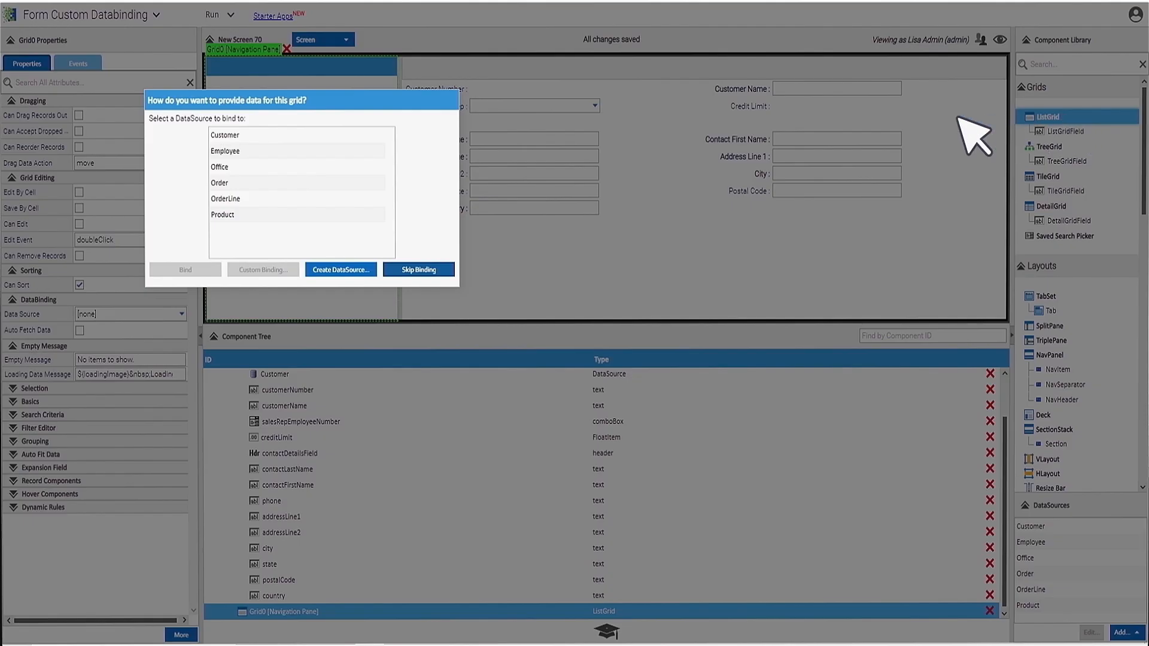
pyautogui.doubleClick(235, 134)
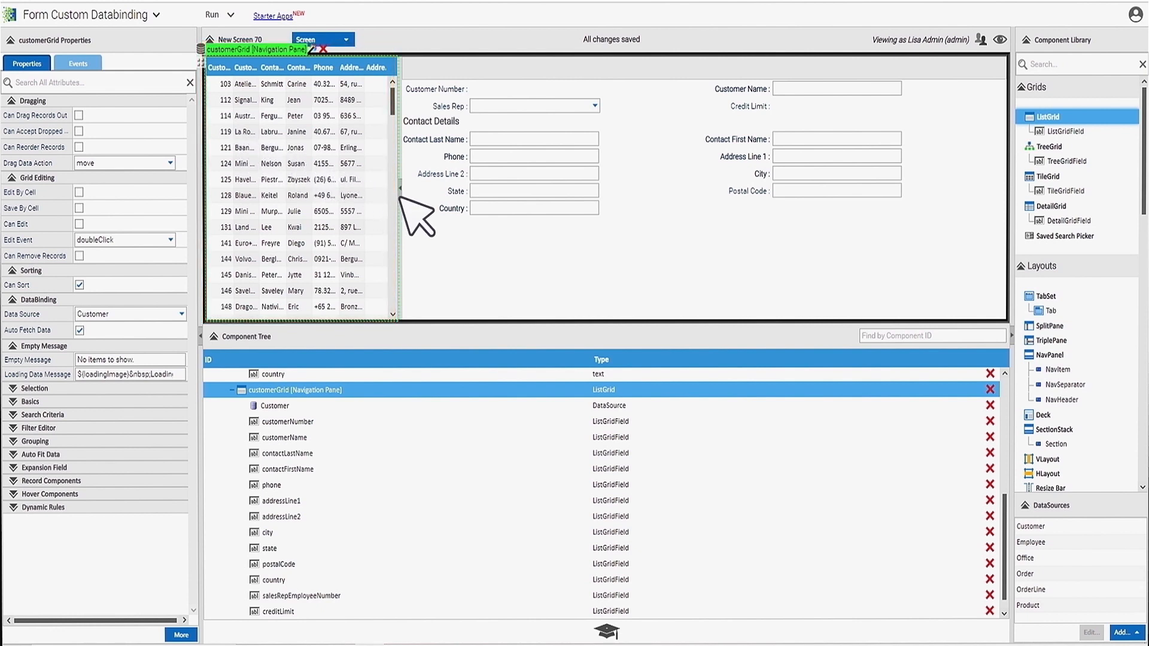
pyautogui.moveTo(397, 212); pyautogui.dragTo(594, 212)
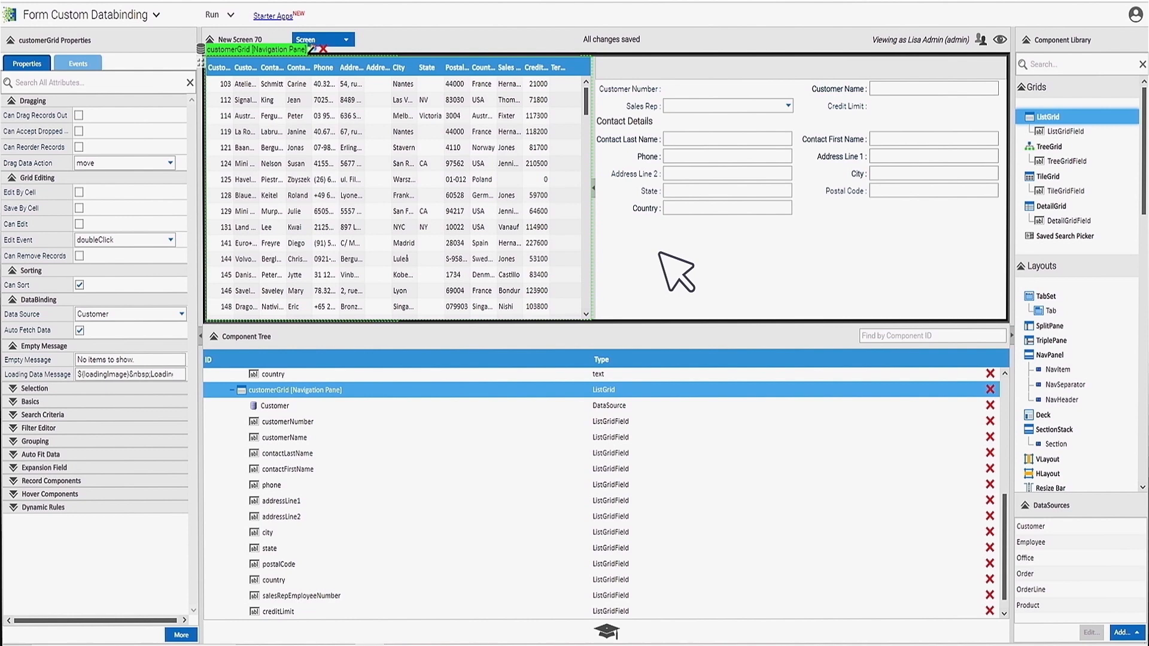
# Preview the screen, load the first customer record into the form, test picking a Sales Rep filtered by "b", and exit the preview
pyautogui.click(1001, 39)
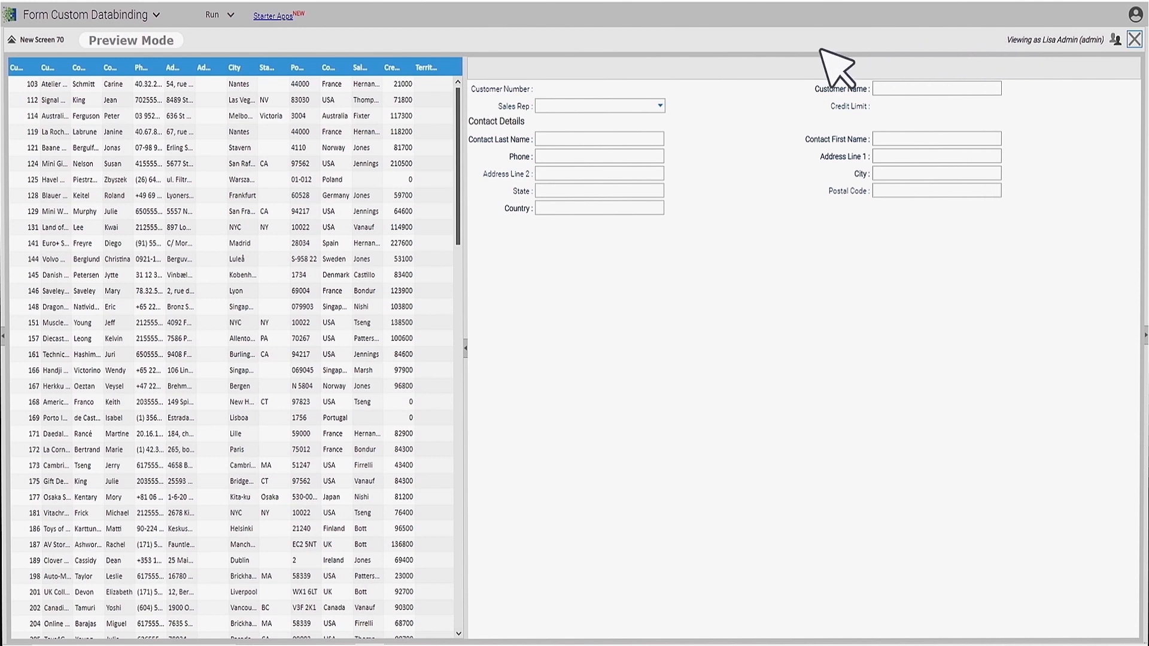
pyautogui.click(241, 86)
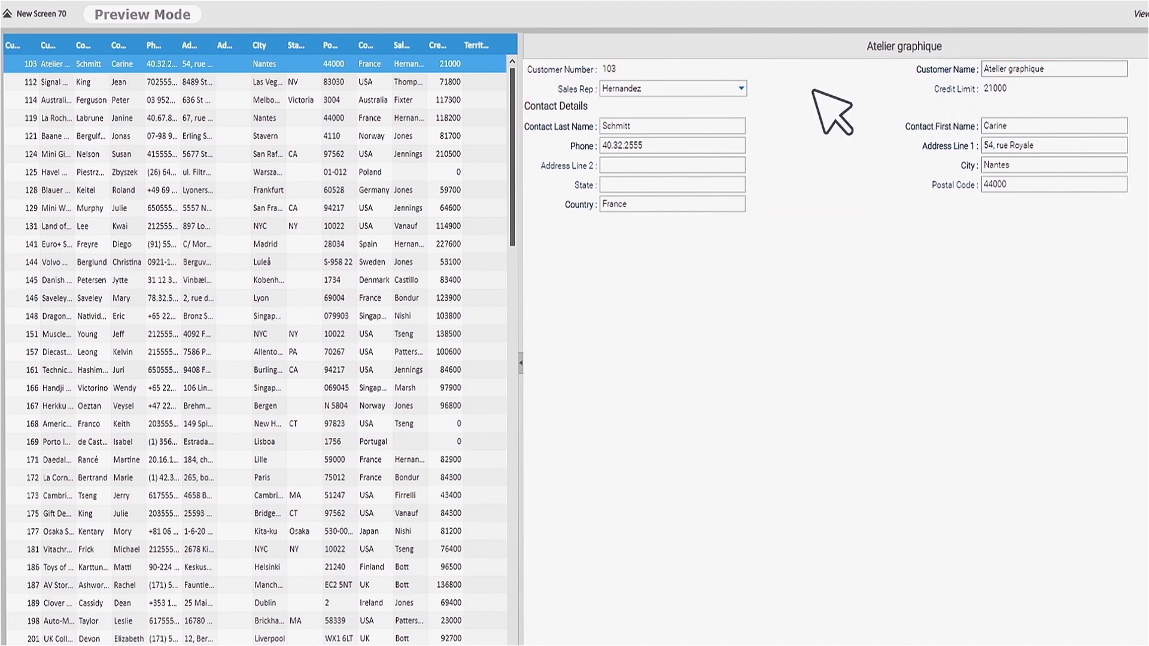
pyautogui.click(739, 88)
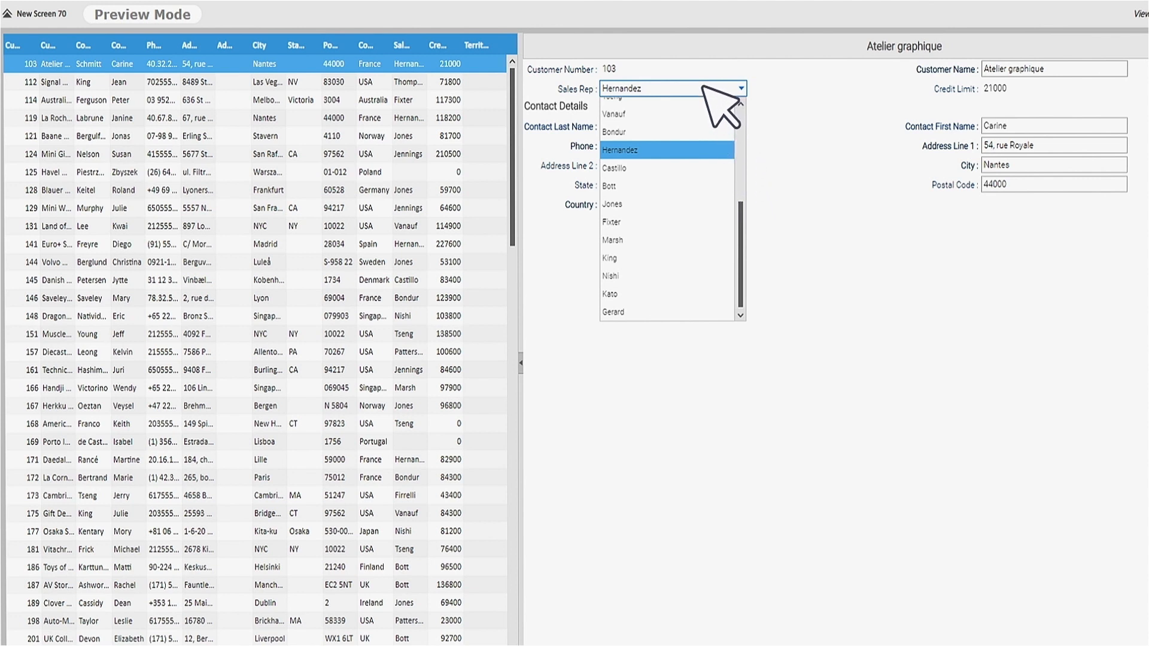
pyautogui.write('b')
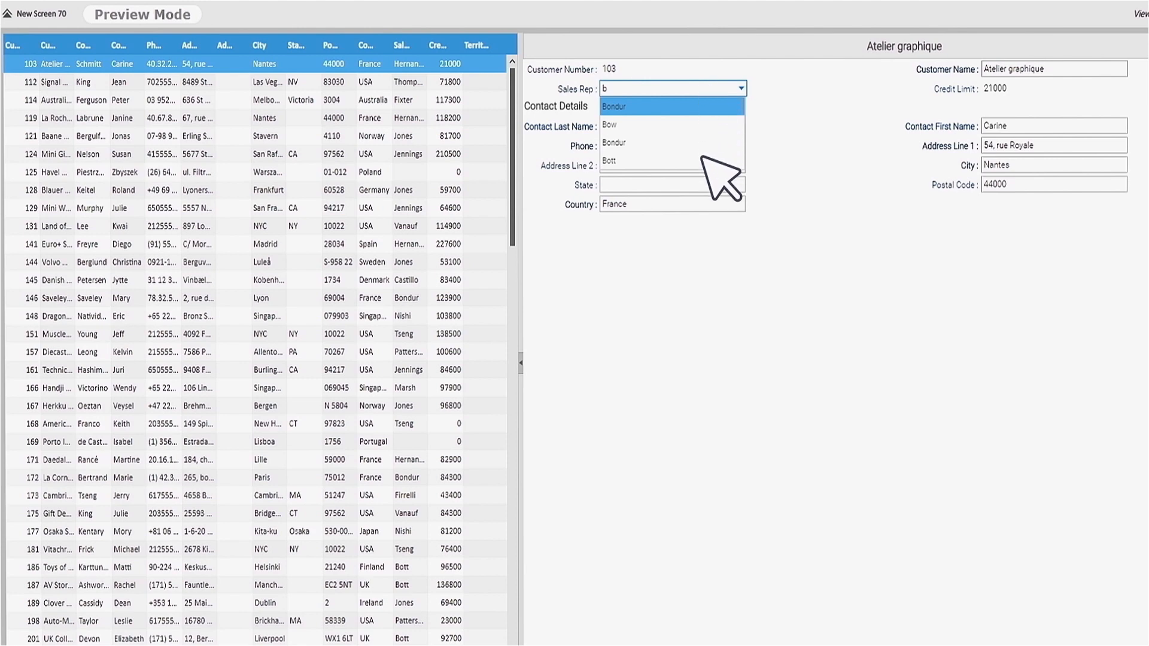
pyautogui.click(682, 107)
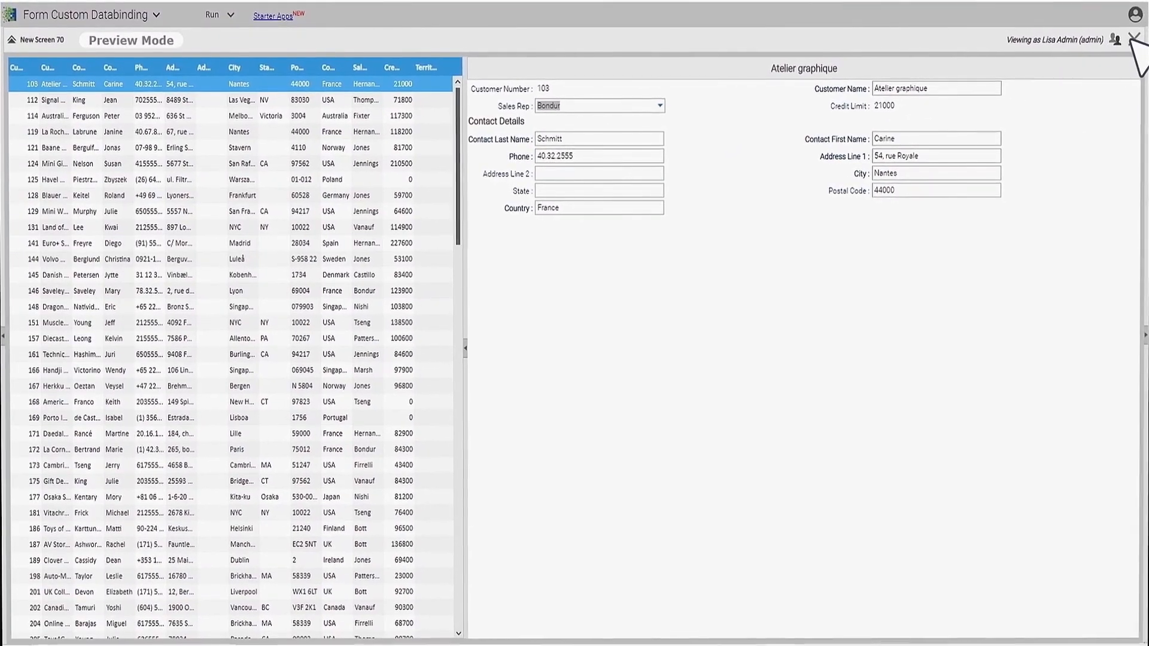
pyautogui.click(1136, 40)
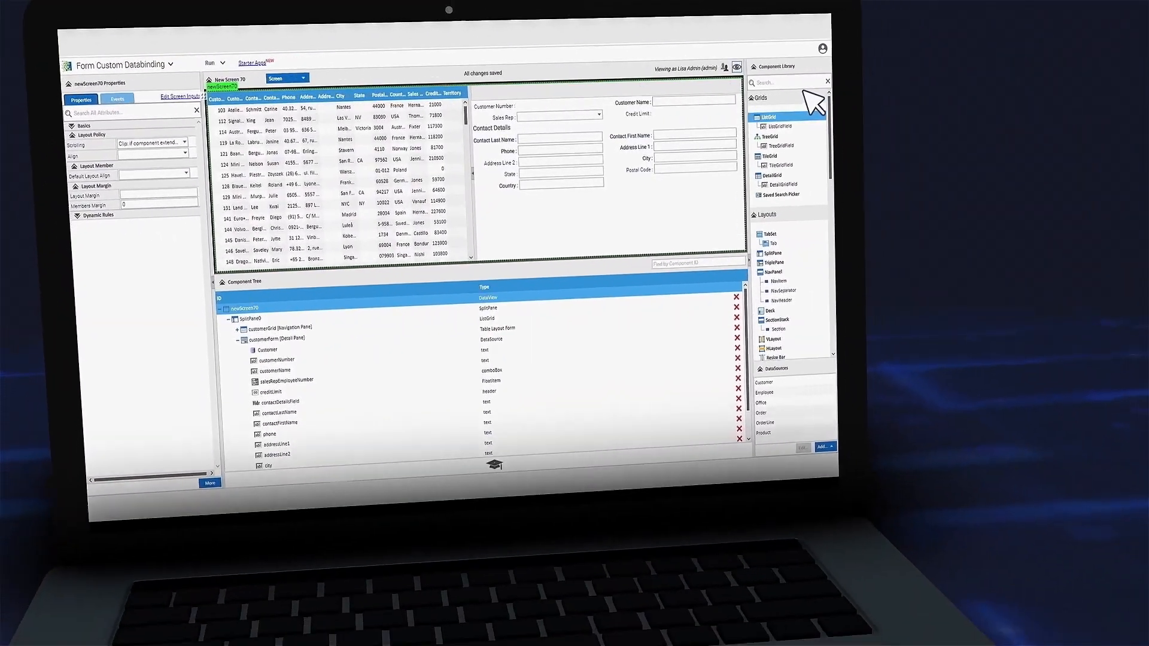